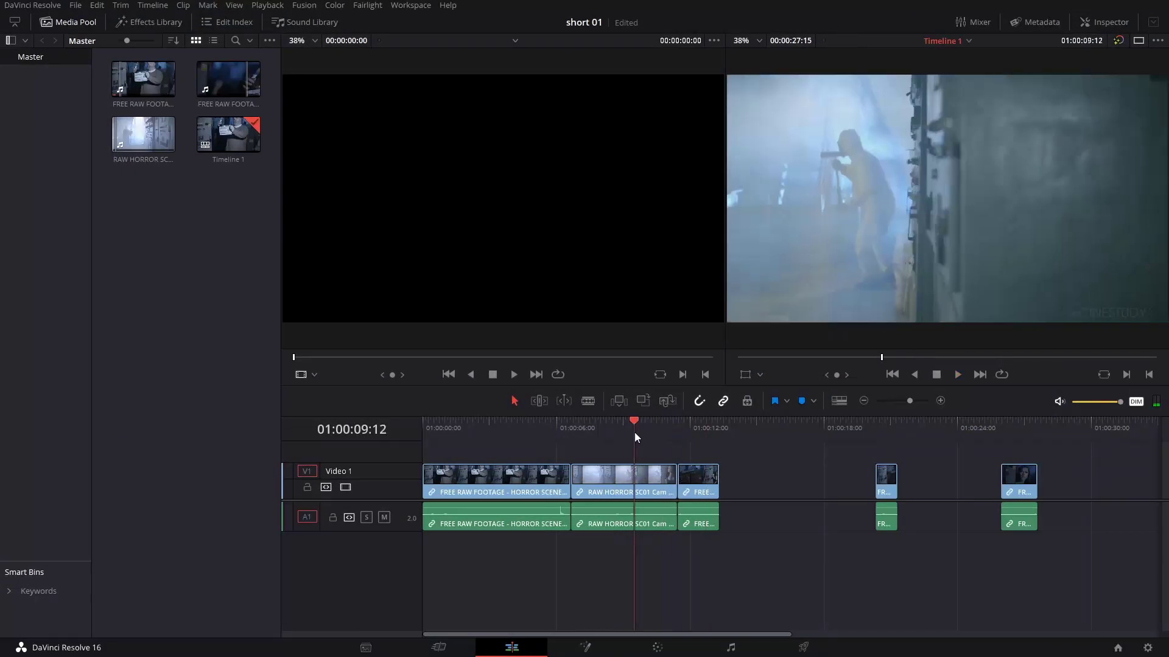
# Step: Move the third clip later, trim the clip near 01:00:18:00, and save the project
pyautogui.moveTo(635, 429); pyautogui.dragTo(706, 430)
pyautogui.moveTo(700, 475); pyautogui.dragTo(771, 475)
pyautogui.moveTo(876, 475); pyautogui.dragTo(869, 475)
pyautogui.hotkey('ctrl', 's')
pyautogui.click(898, 429)
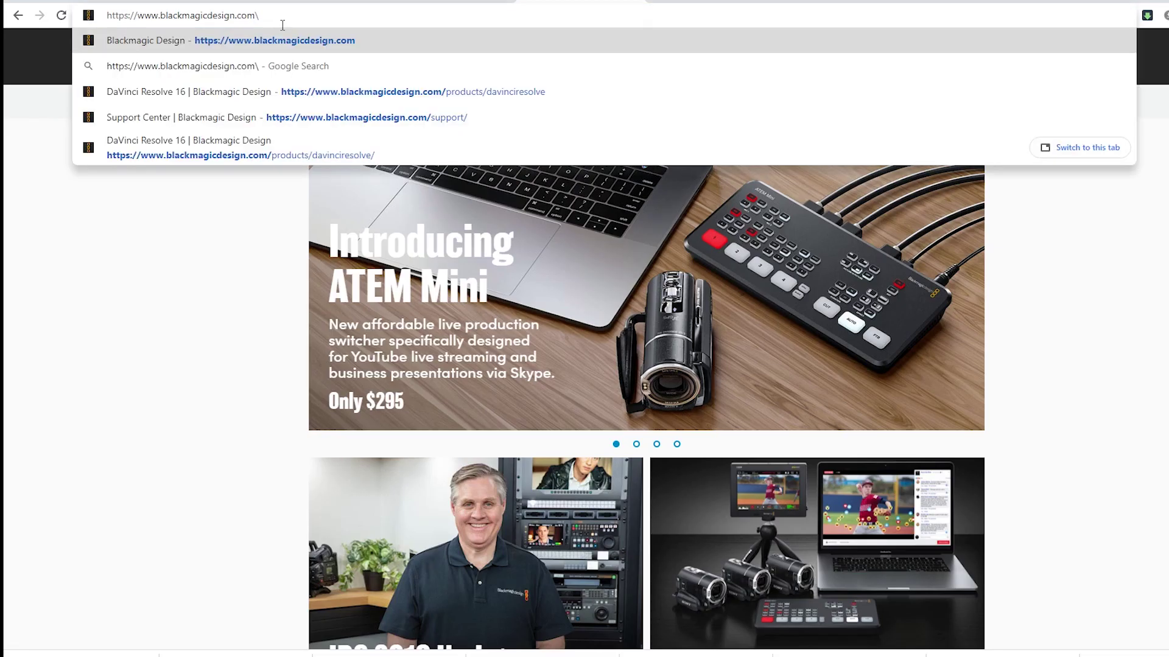
# Step: Load the DaVinci Resolve 16 product page on the Blackmagic site and show its download options
pyautogui.write('pro')
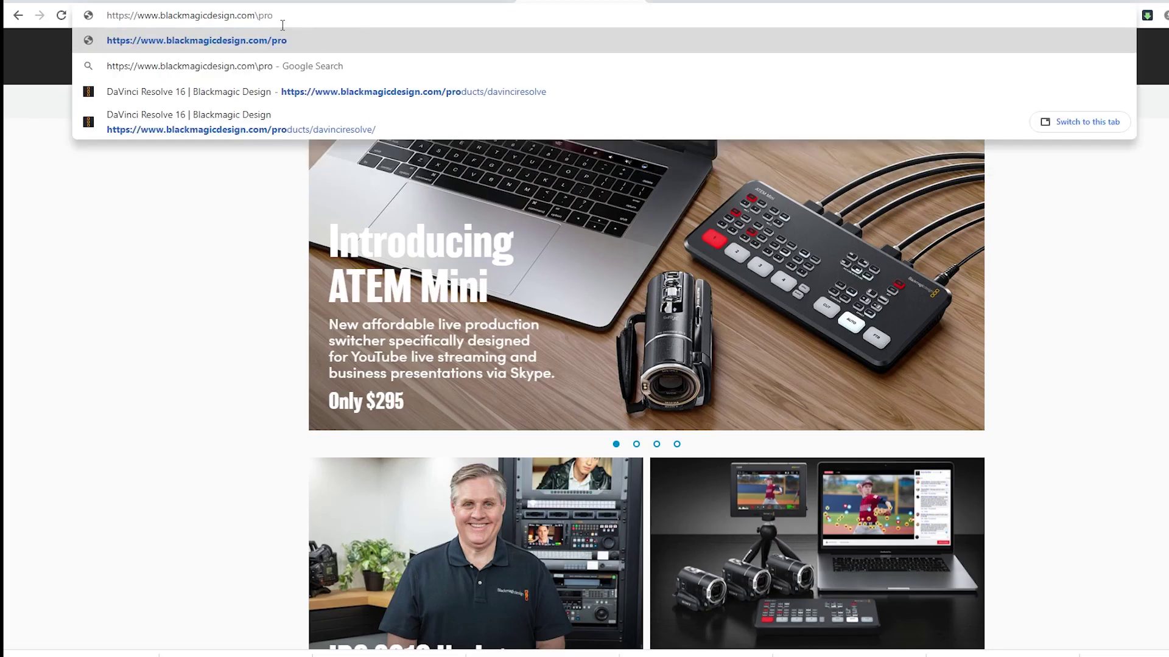
pyautogui.press('Down')
pyautogui.press('Down')
pyautogui.press('Return')
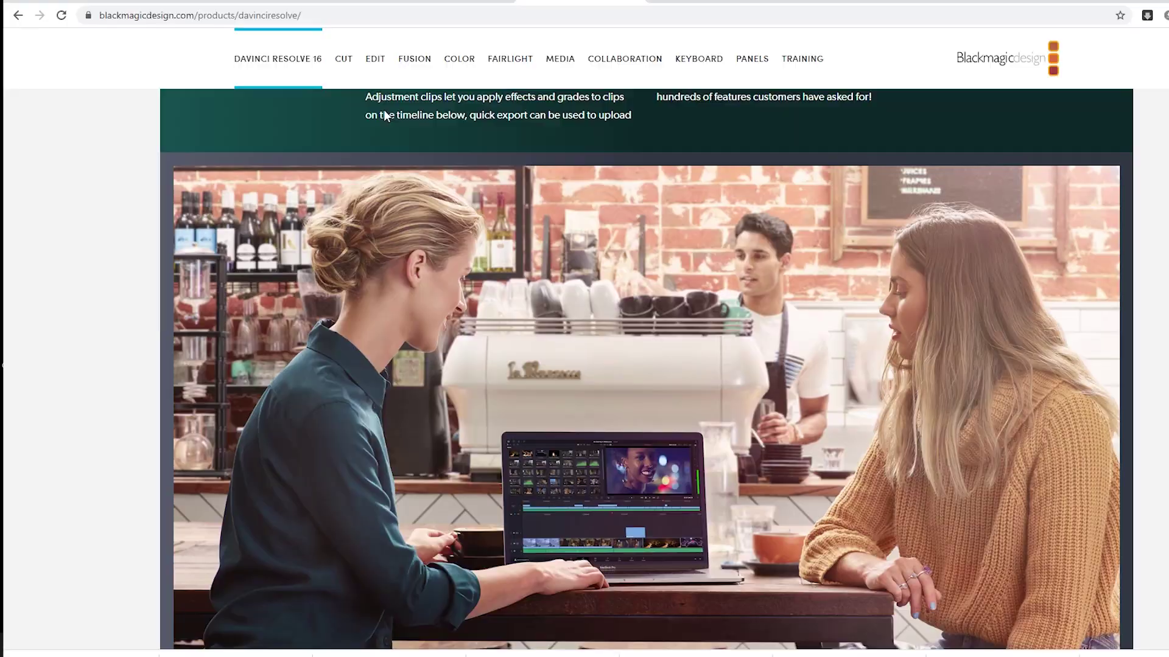
pyautogui.scroll(15, 383, 111)
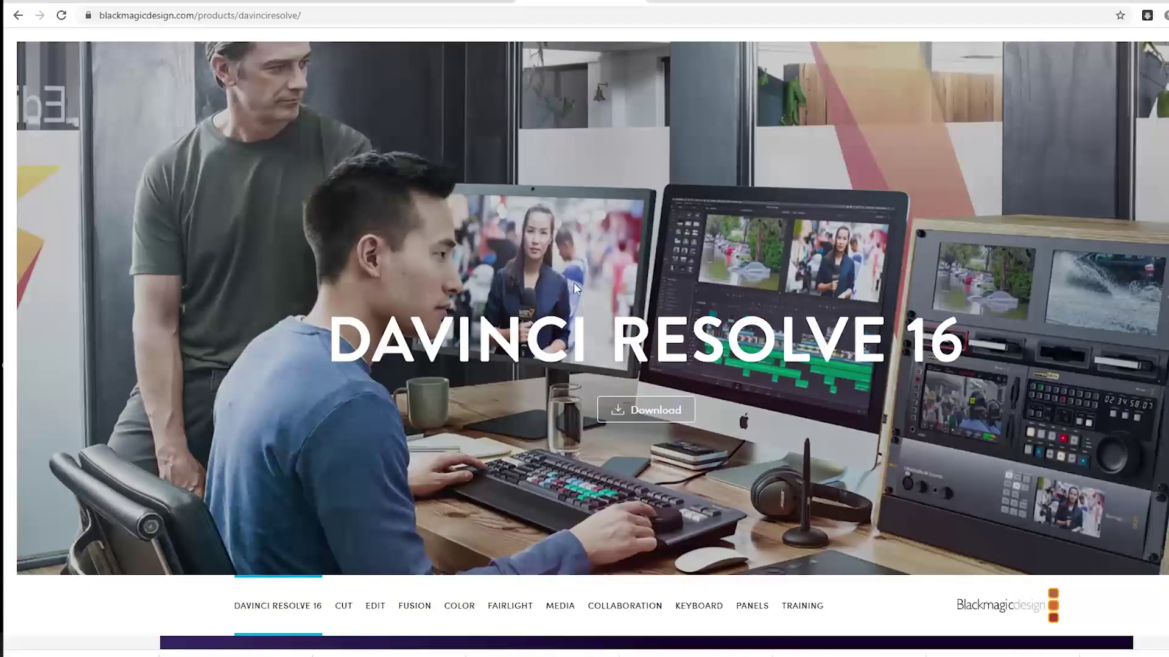
pyautogui.click(637, 416)
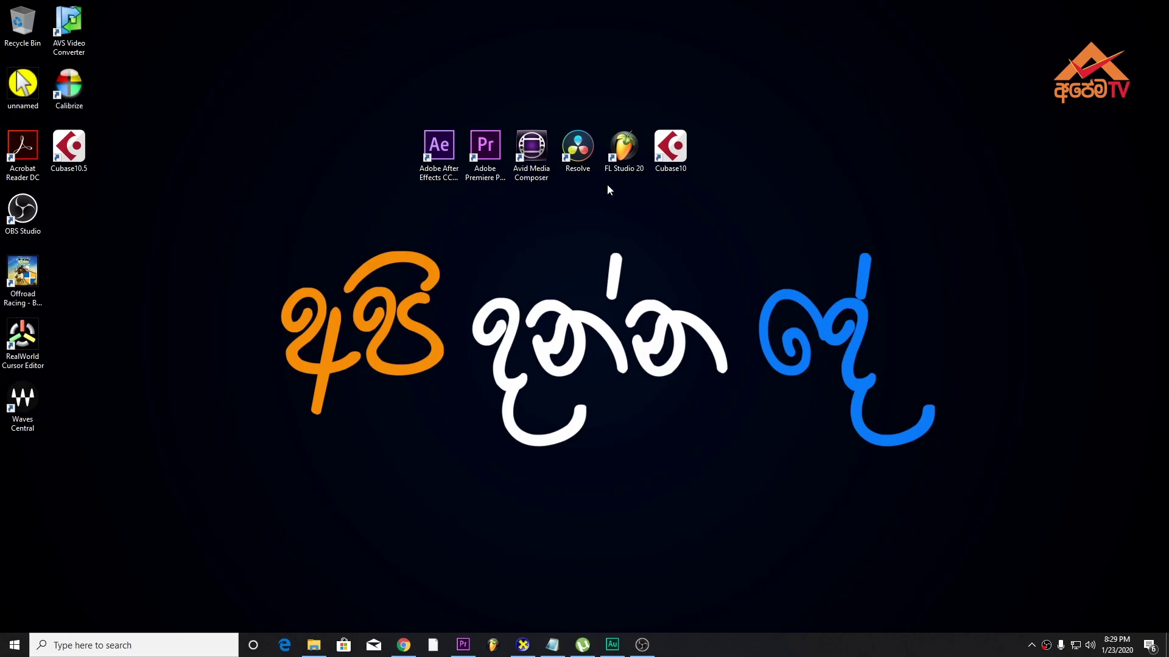
# Step: Launch DaVinci Resolve from its desktop shortcut and wait for the Project Manager
pyautogui.doubleClick(583, 149)
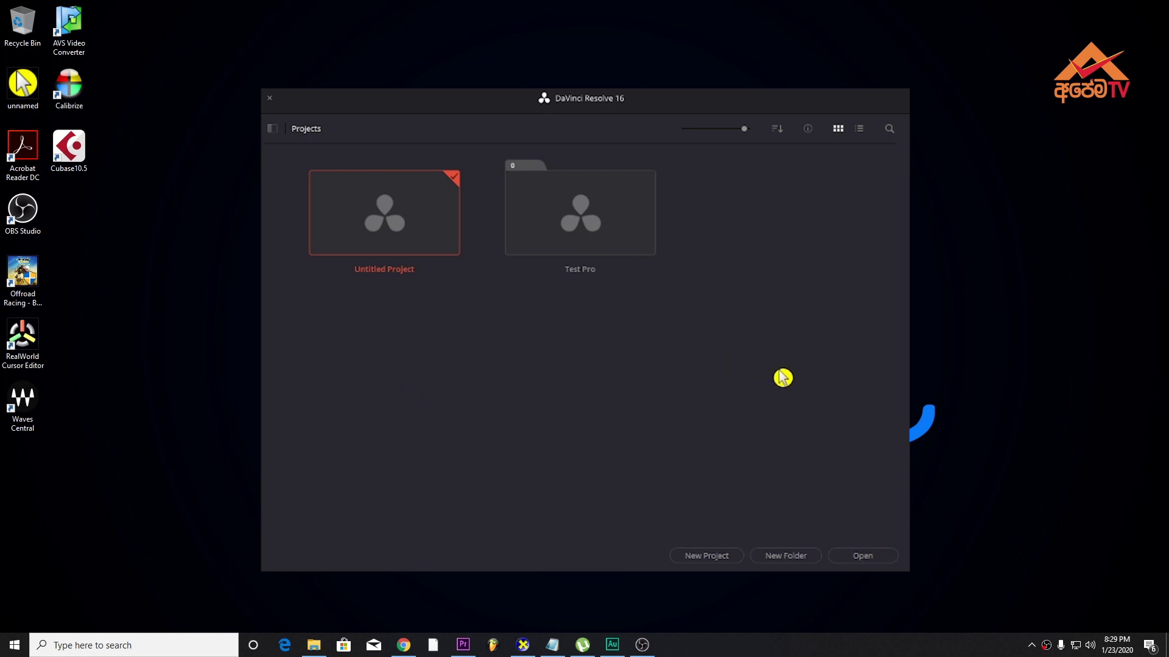
# Step: Switch the projects to list view, back to thumbnails, and resize the thumbnails
pyautogui.click(860, 130)
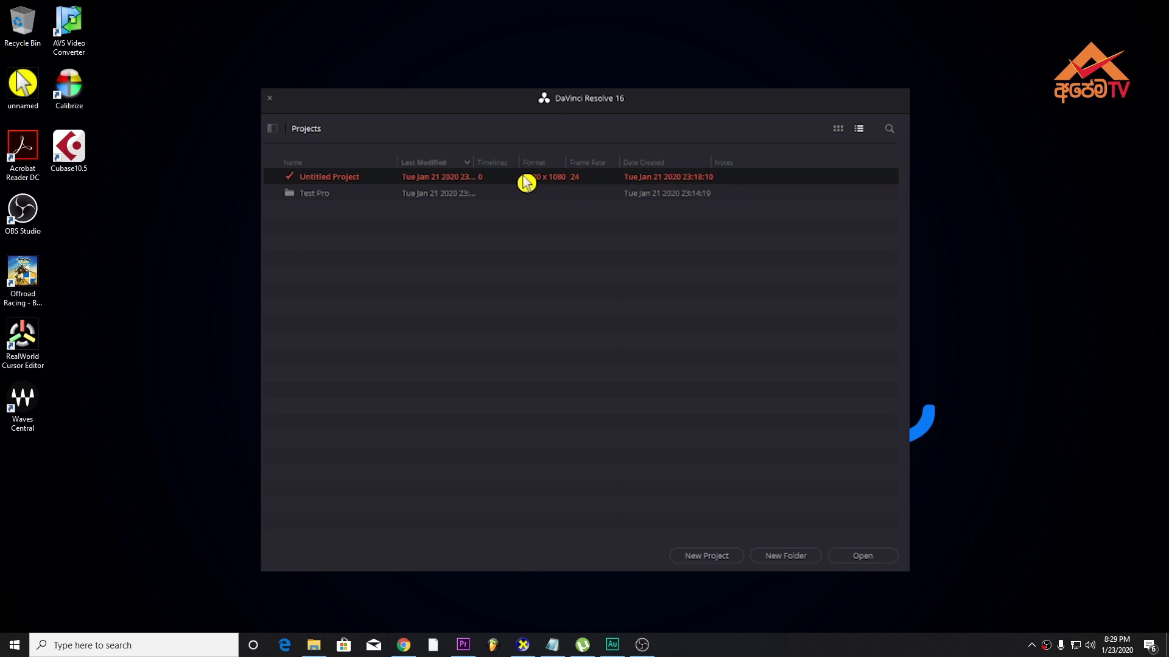
pyautogui.click(844, 135)
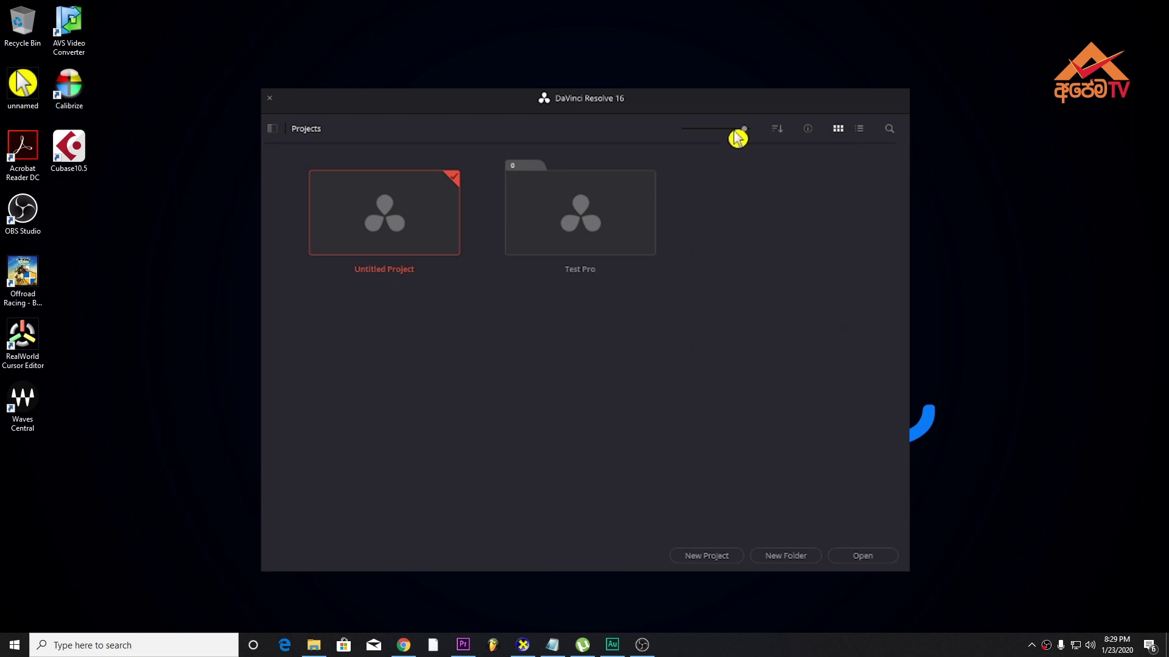
pyautogui.moveTo(744, 131); pyautogui.dragTo(767, 144)
# Step: Toggle the resolution and modified-date details under each project on and off
pyautogui.click(808, 130)
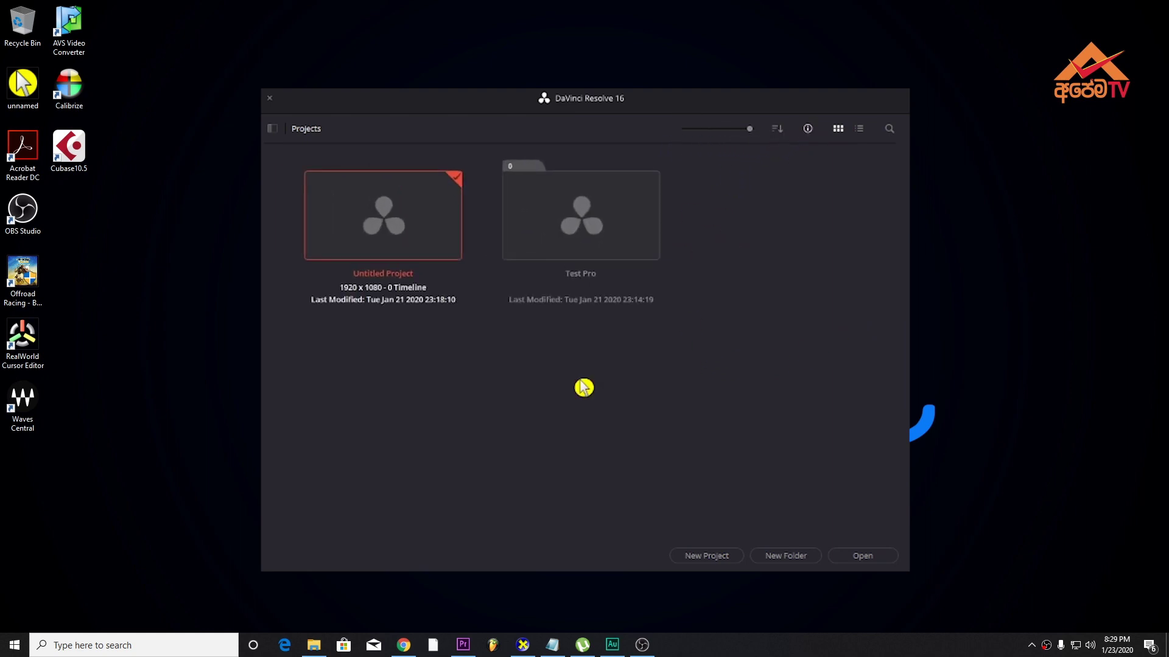
pyautogui.click(804, 130)
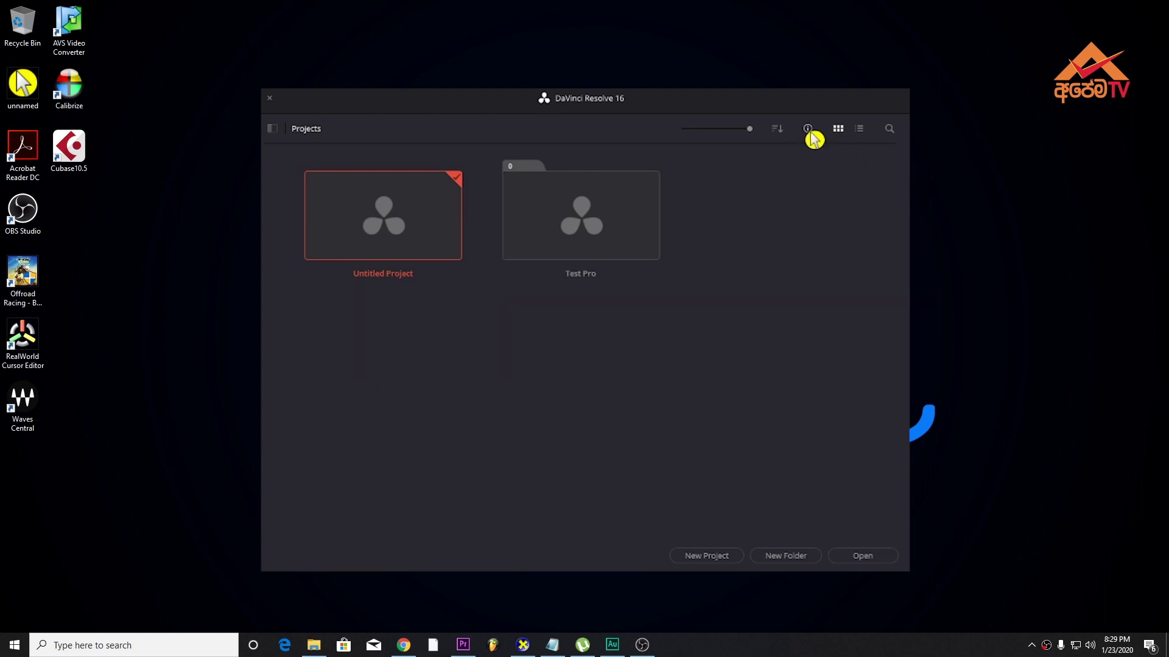
pyautogui.click(804, 130)
pyautogui.click(805, 130)
pyautogui.click(808, 132)
pyautogui.click(808, 130)
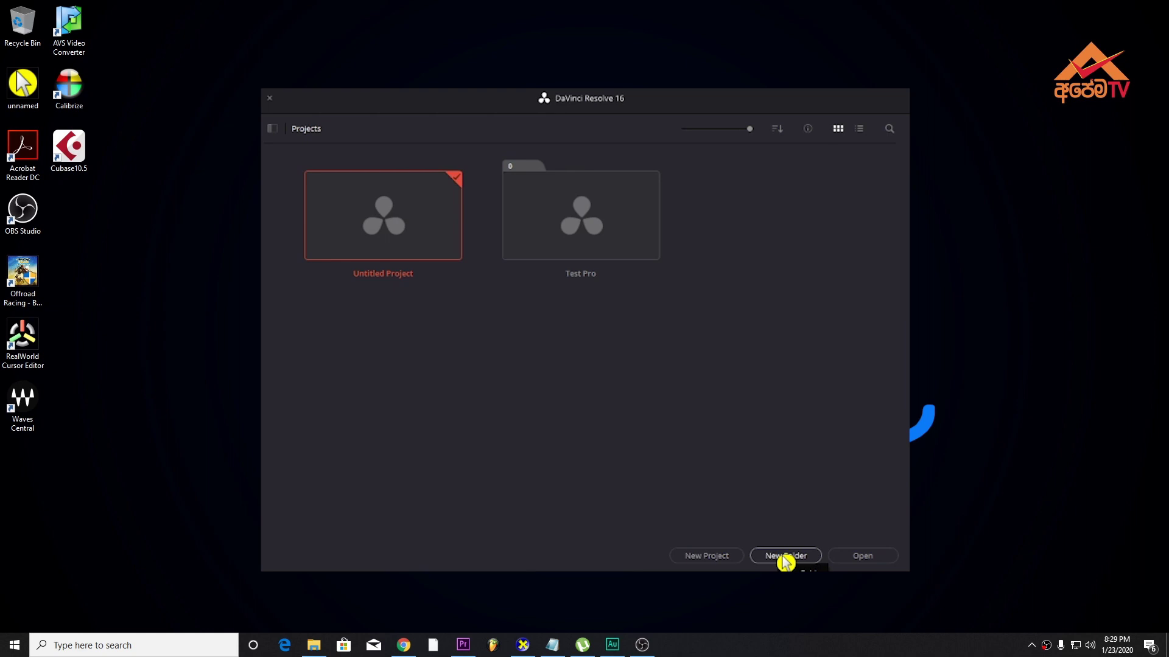
# Step: Show the databases, select test, and start creating a new disk database named test2
pyautogui.click(273, 130)
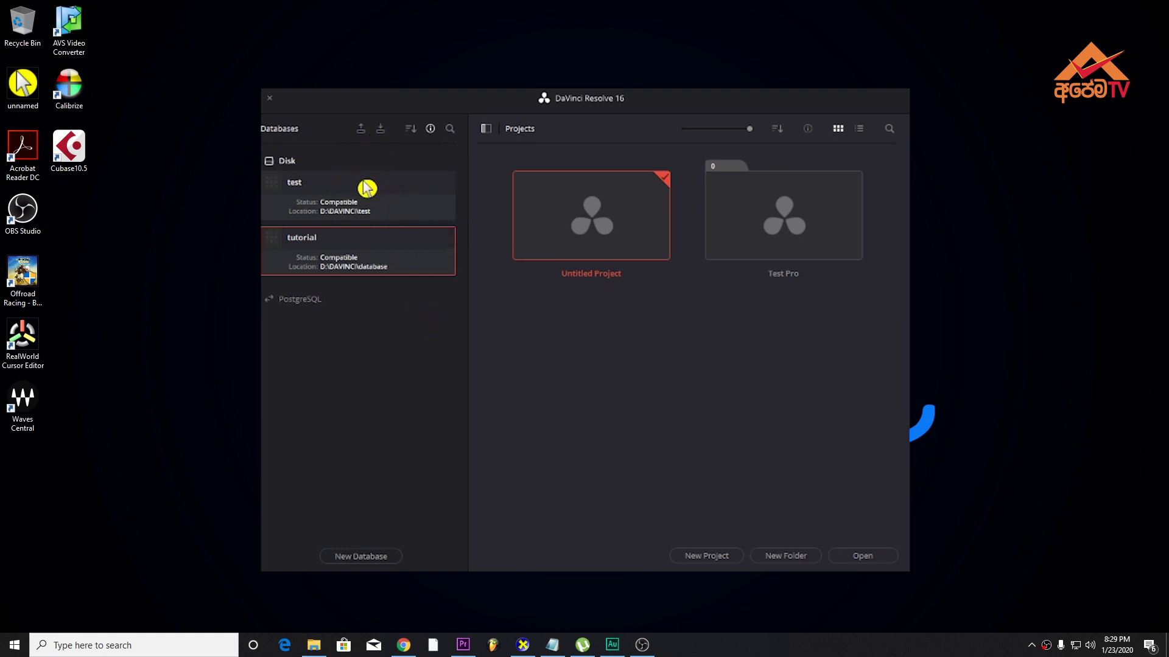
pyautogui.click(379, 202)
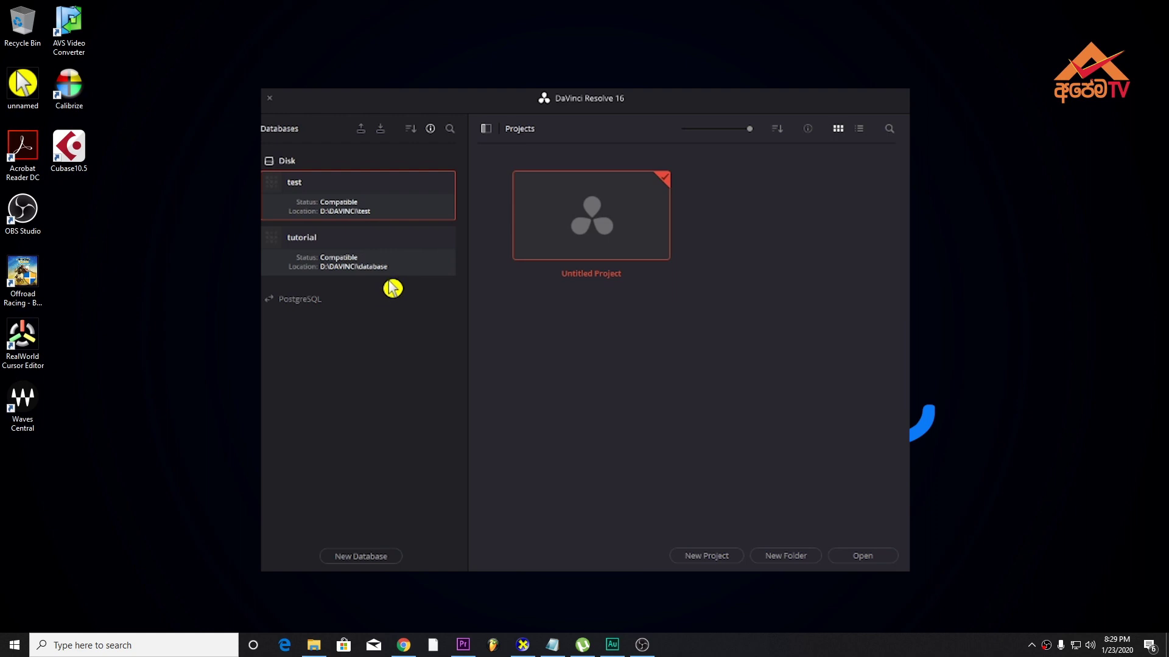
pyautogui.click(383, 557)
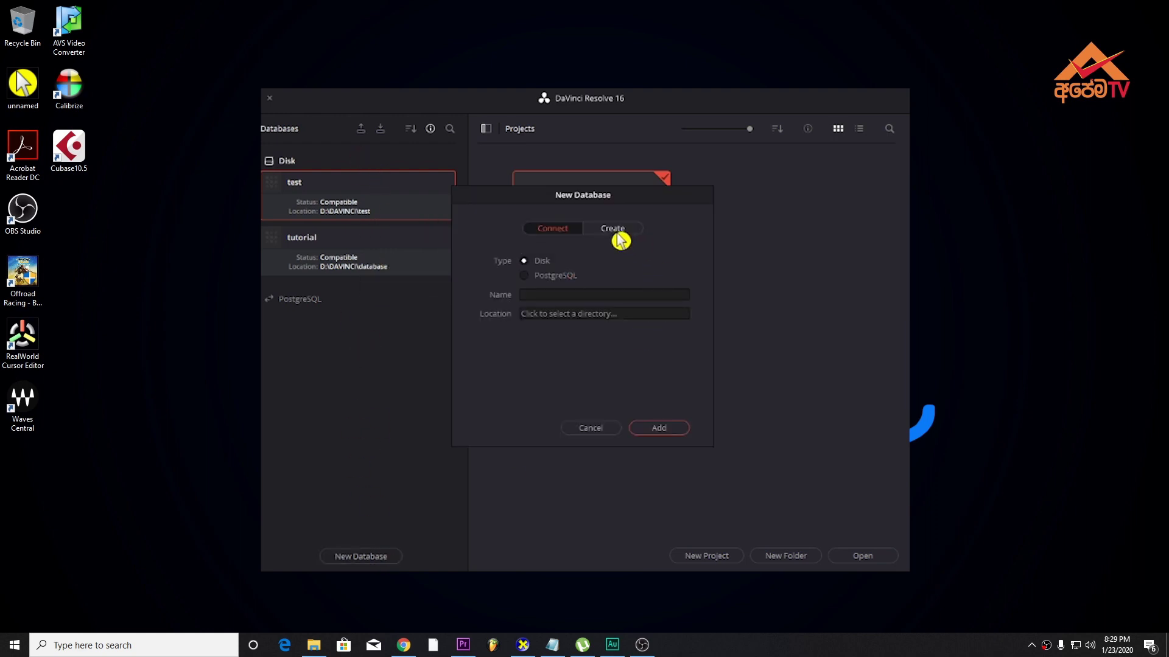
pyautogui.click(617, 230)
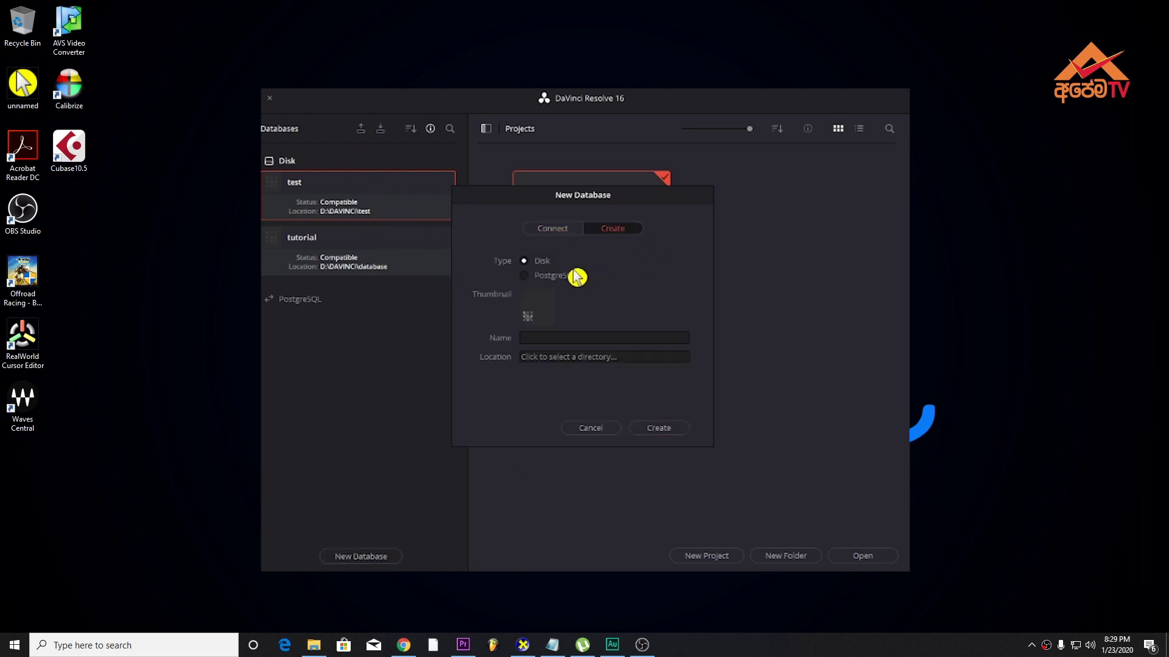
pyautogui.click(554, 338)
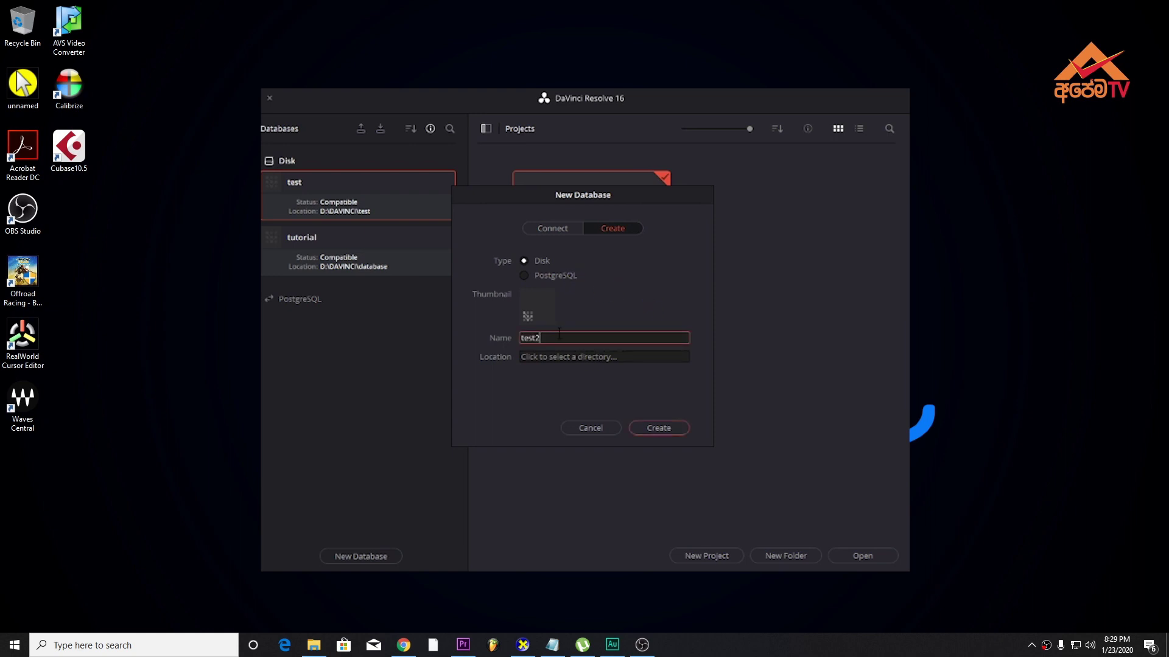
# Step: Store the database in a new 'test 02' folder under D:\DAVINCI and create test2
pyautogui.click(599, 357)
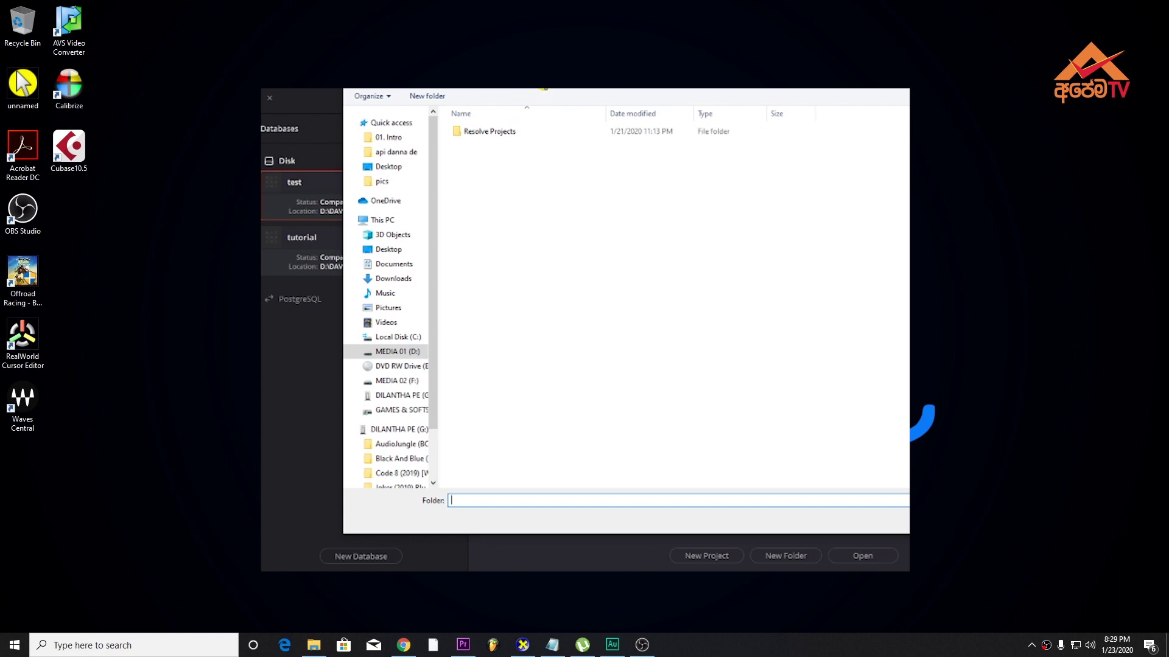
pyautogui.rightClick(505, 221)
pyautogui.click(670, 352)
pyautogui.write('te')
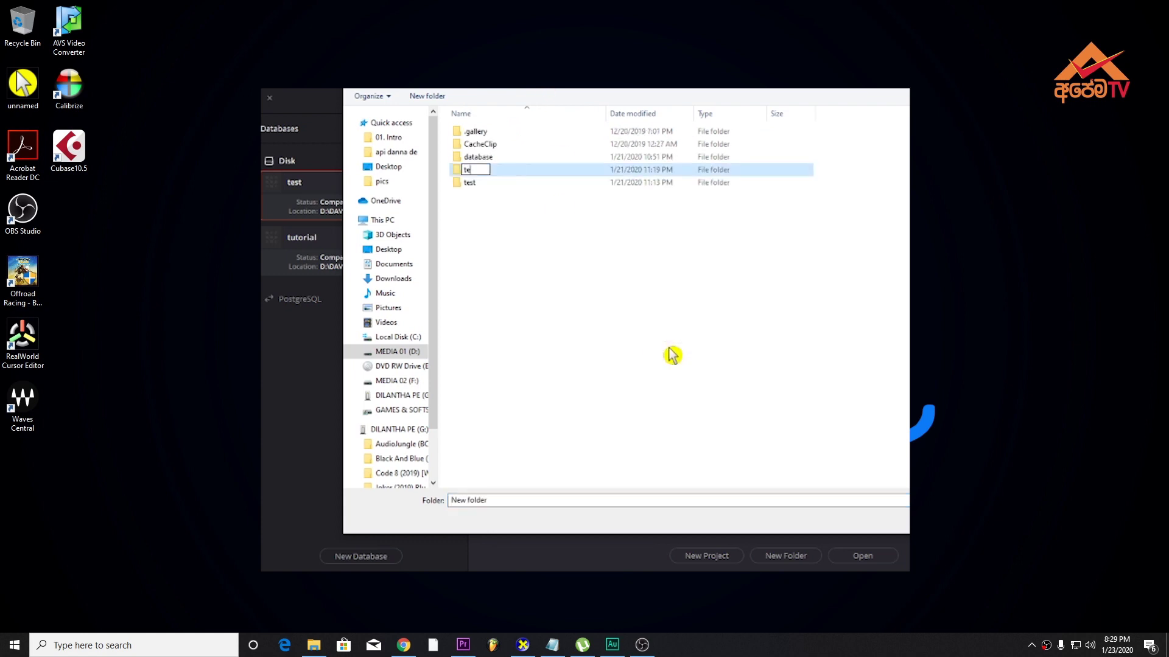
pyautogui.write('st 02')
pyautogui.press('Return')
pyautogui.press('Return')
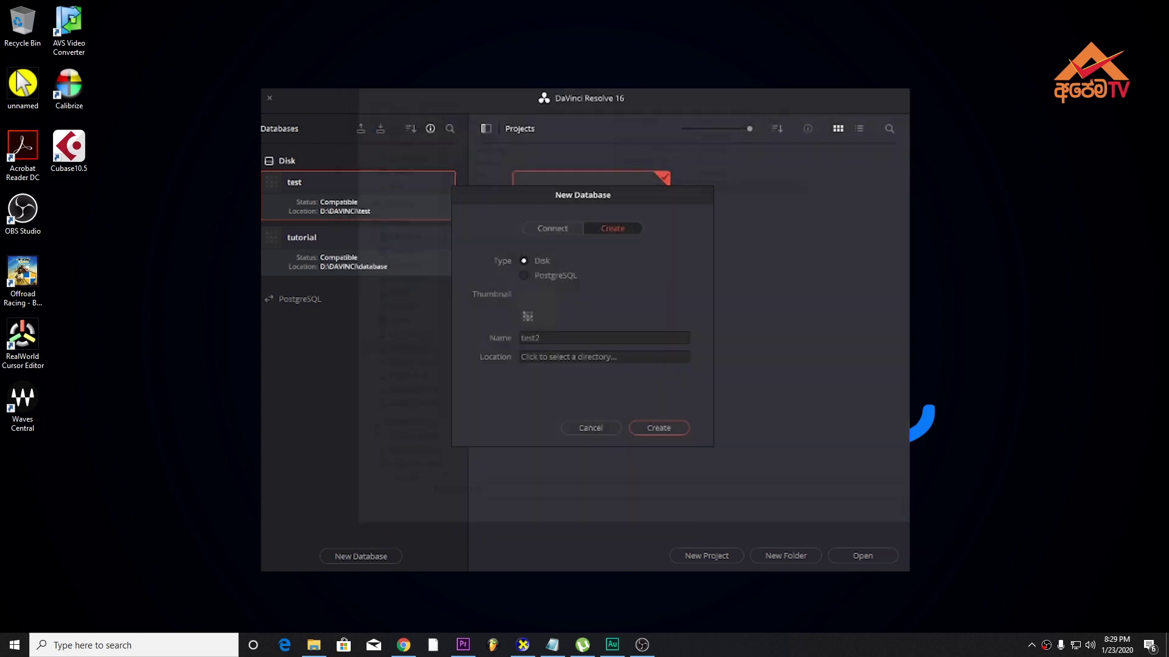
pyautogui.click(675, 430)
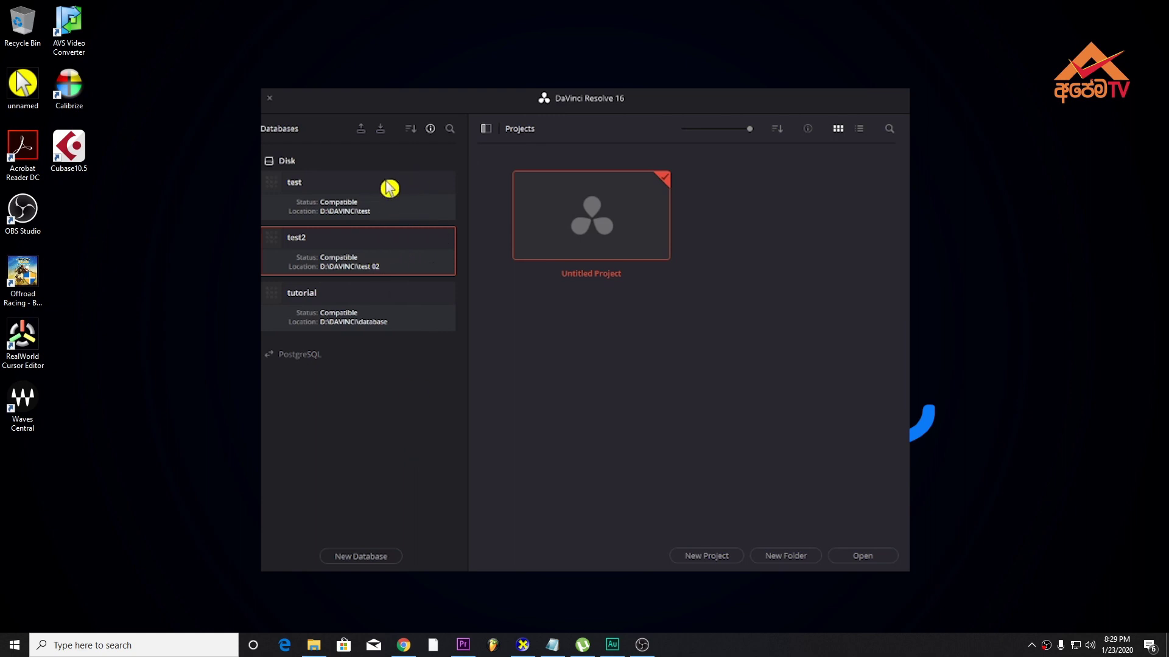
# Step: Reselect the test database, move the third clip later and extend the next clip's start
pyautogui.click(388, 200)
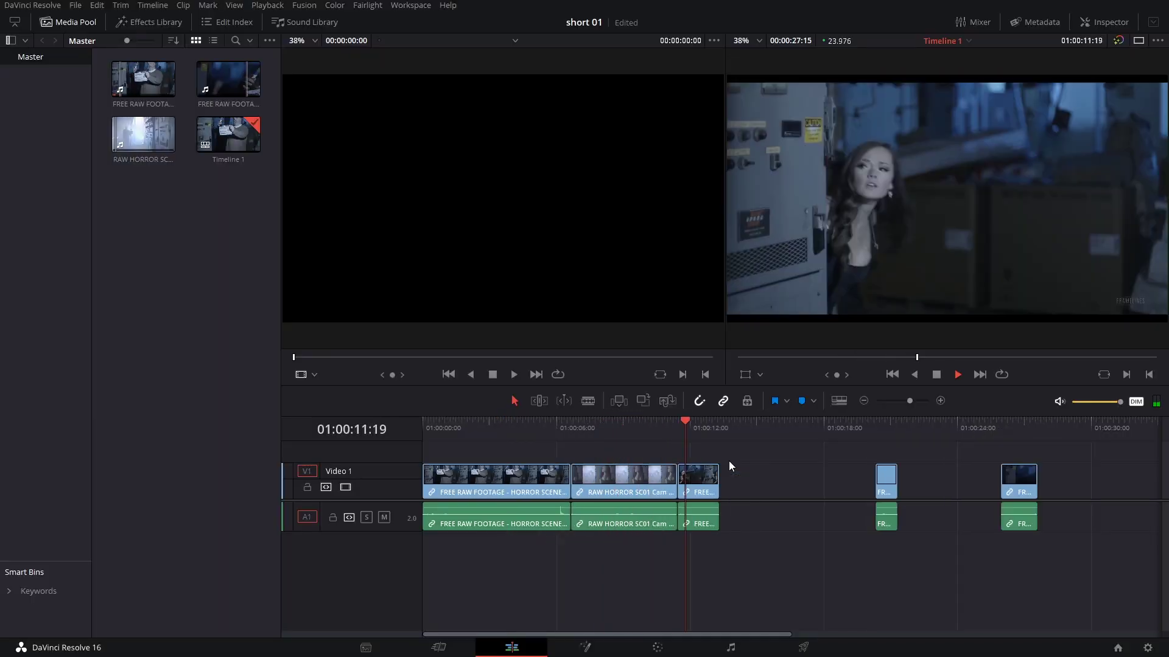
pyautogui.moveTo(700, 481); pyautogui.dragTo(772, 481)
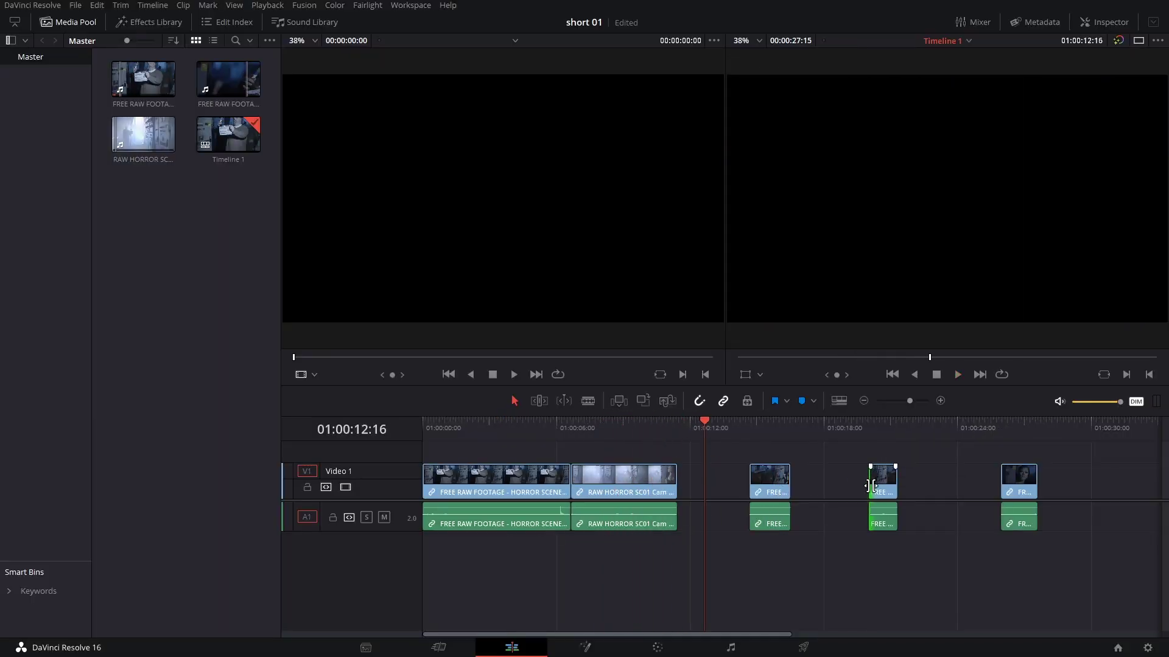
pyautogui.moveTo(876, 481); pyautogui.dragTo(870, 481)
# Step: On the Color page, shift the woman's shot toward teal with the Offset wheel and preview it
pyautogui.hotkey('shift', '5')
pyautogui.hotkey('shift', '6')
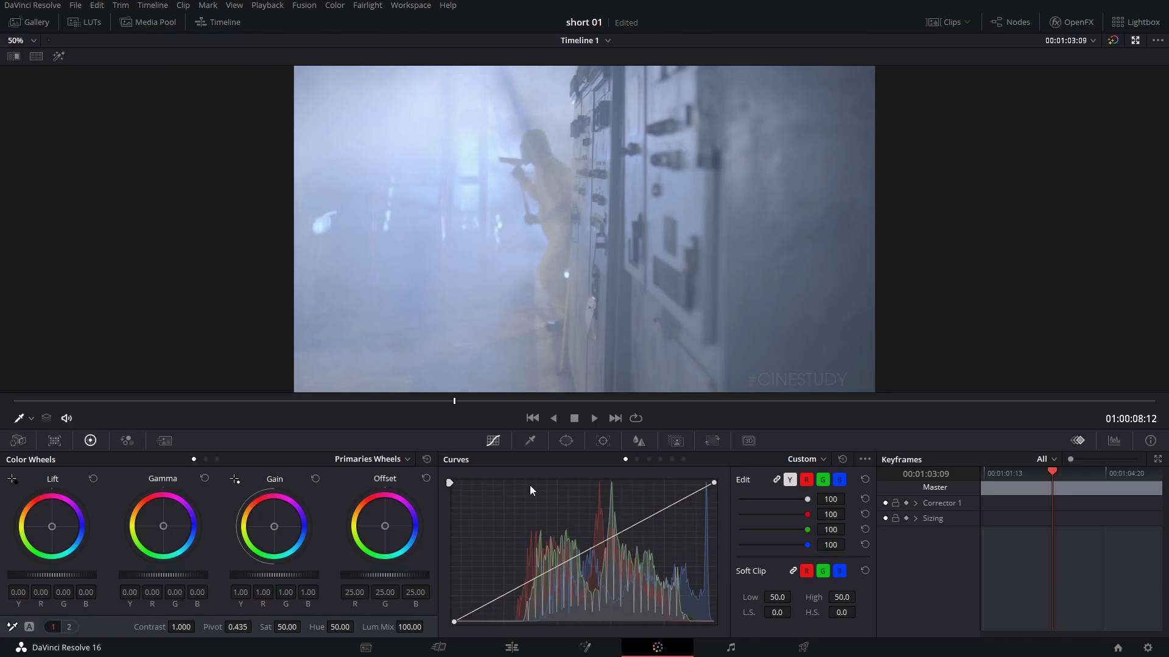
pyautogui.moveTo(135, 403); pyautogui.dragTo(913, 441)
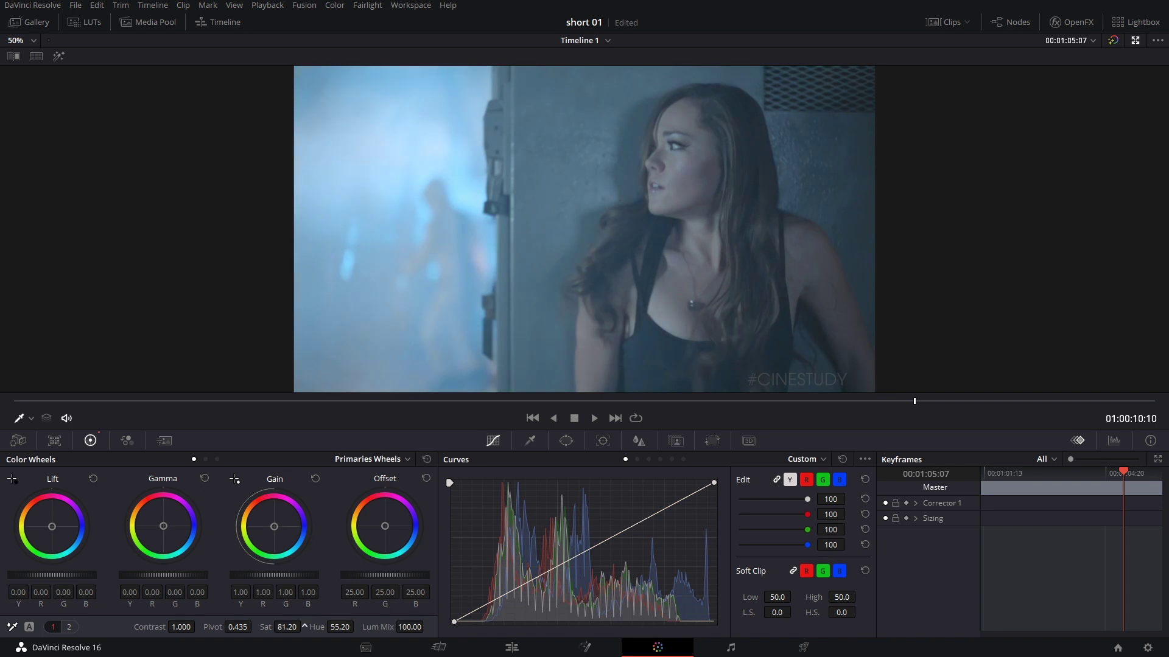
pyautogui.click(68, 627)
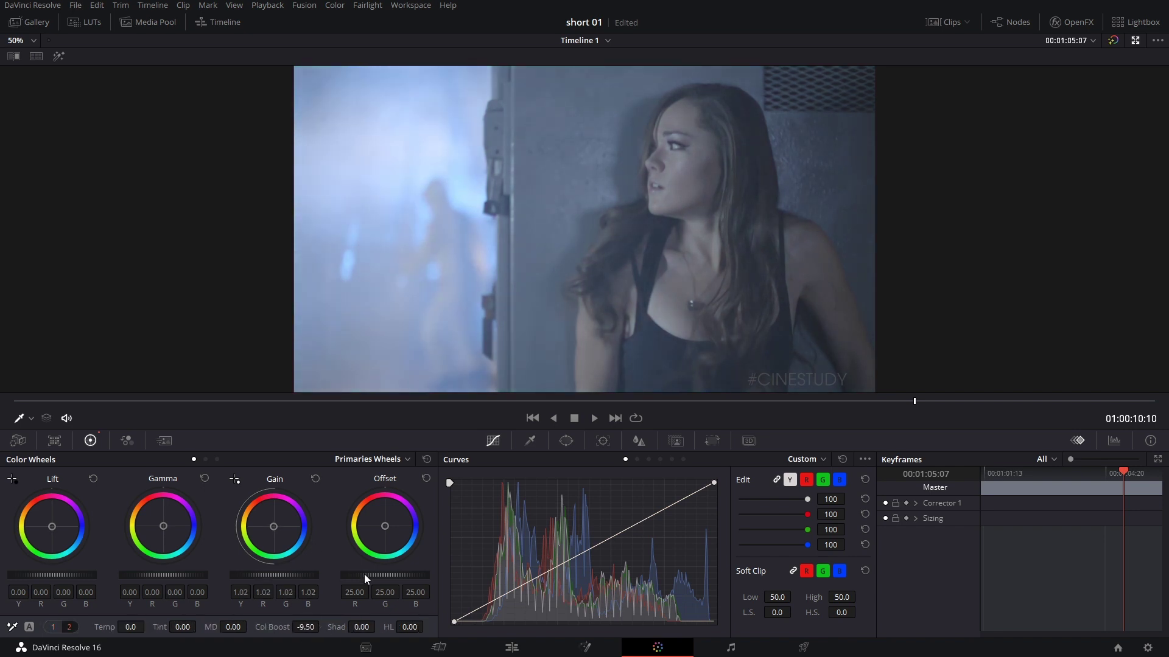
pyautogui.moveTo(385, 526); pyautogui.dragTo(383, 531)
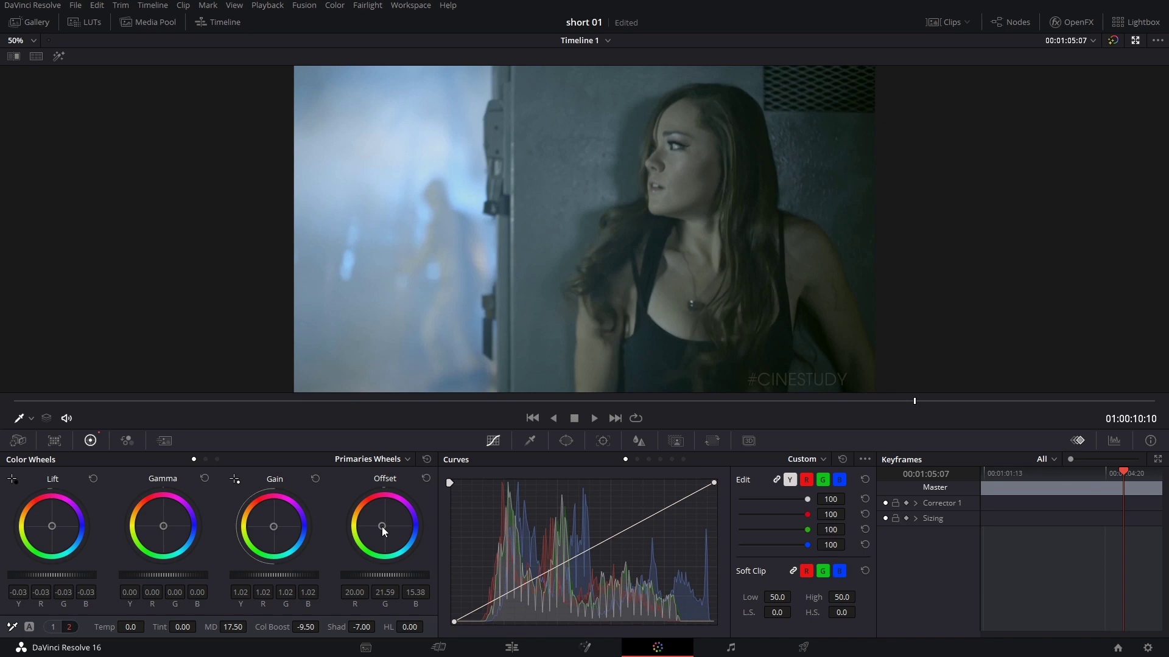
pyautogui.press('space')
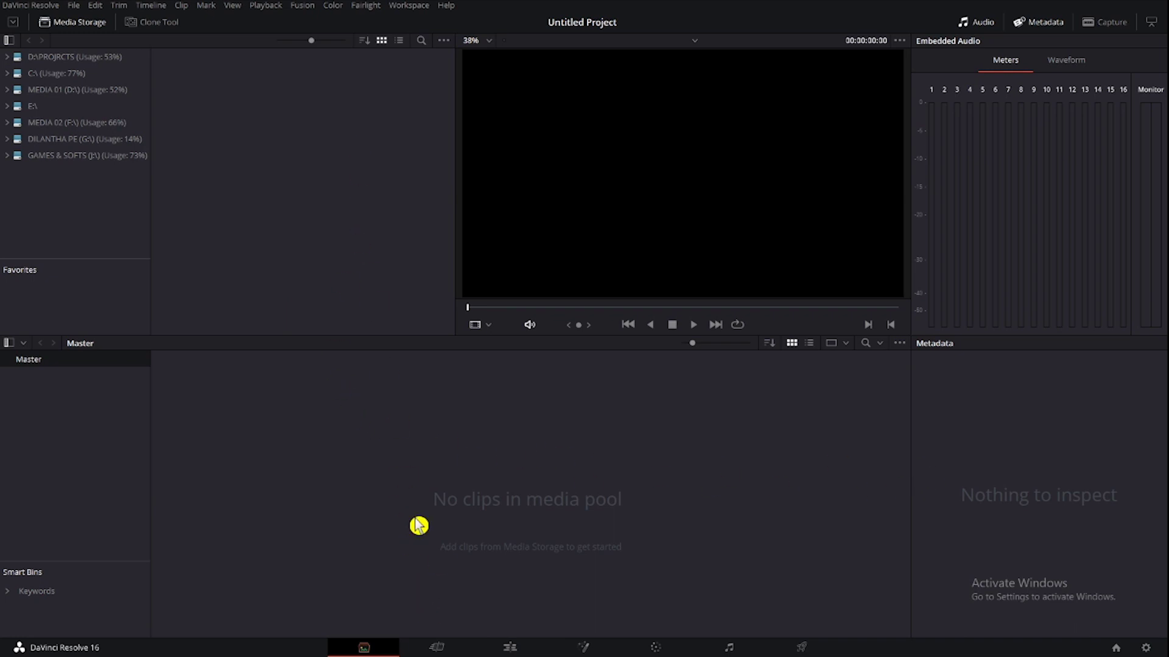
# Step: Switch from the Media page to the Cut page, then Edit, then Fusion
pyautogui.hotkey('shift', '3')
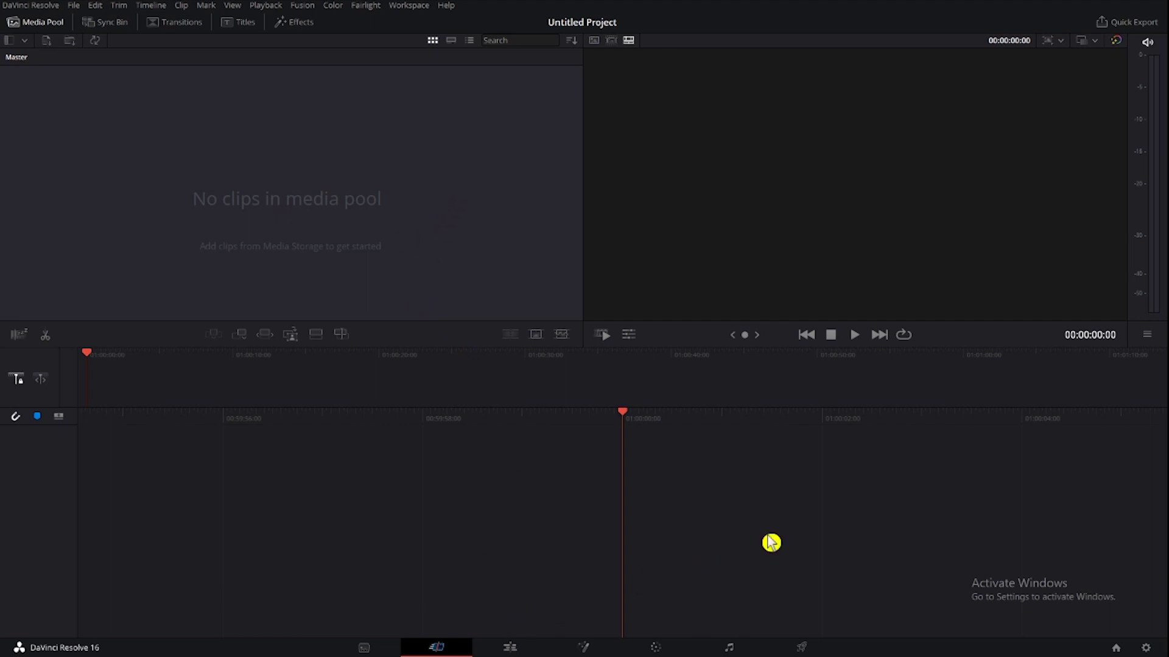
pyautogui.click(510, 649)
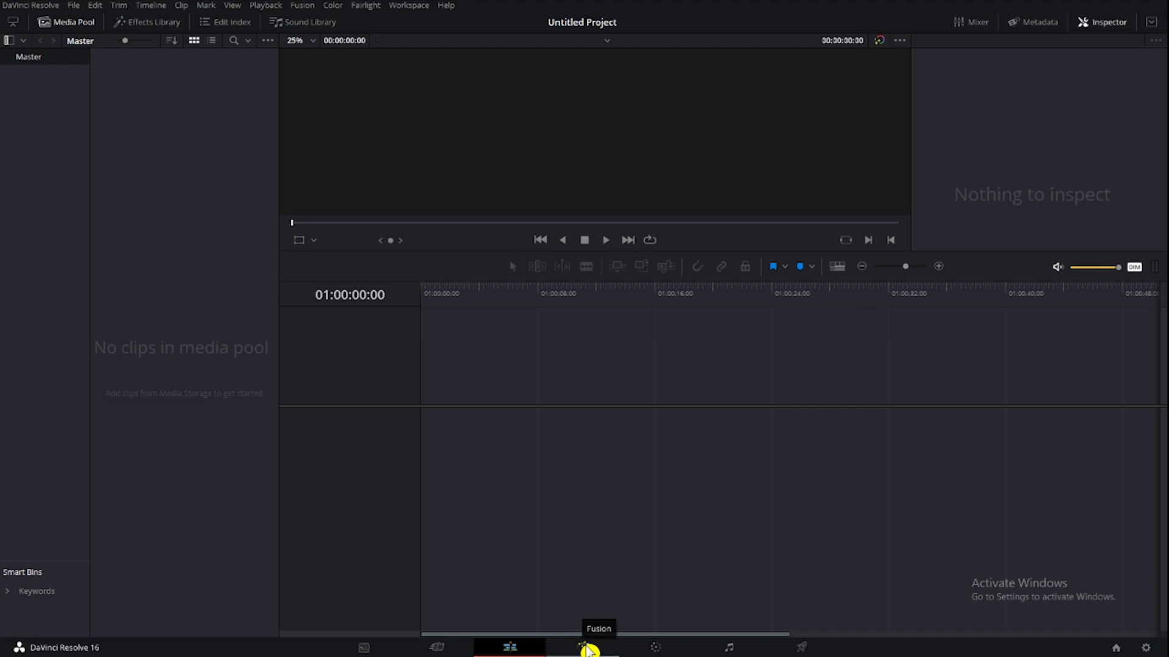
pyautogui.click(586, 648)
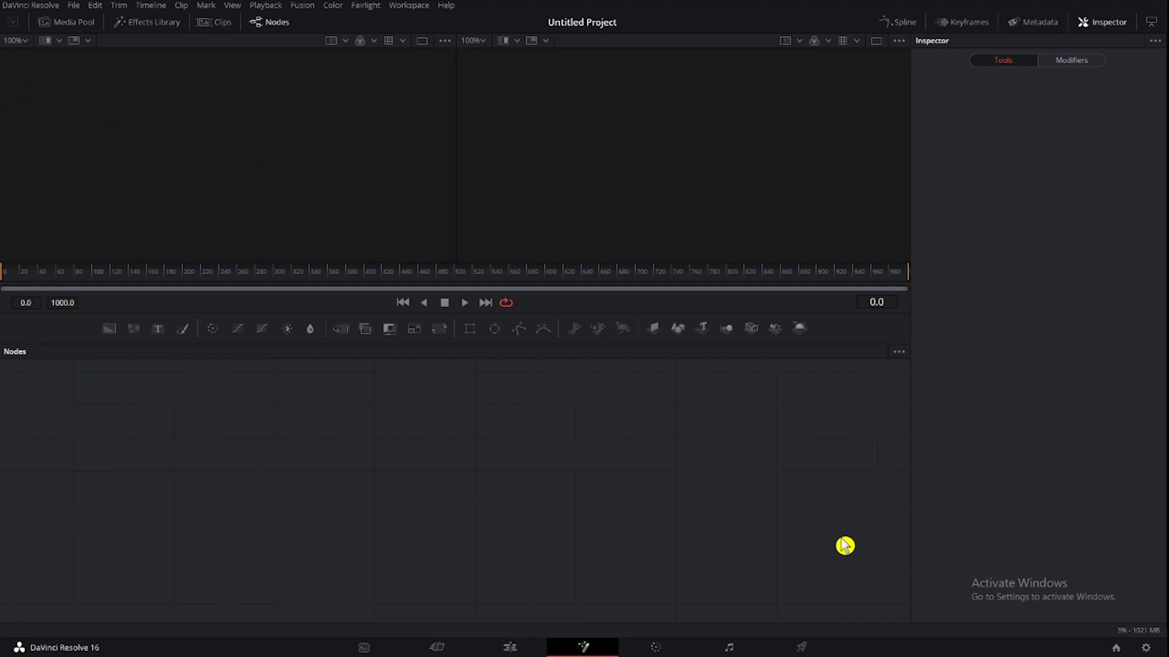
# Step: Visit the Color, Fairlight and Deliver pages of the empty project in turn
pyautogui.click(657, 650)
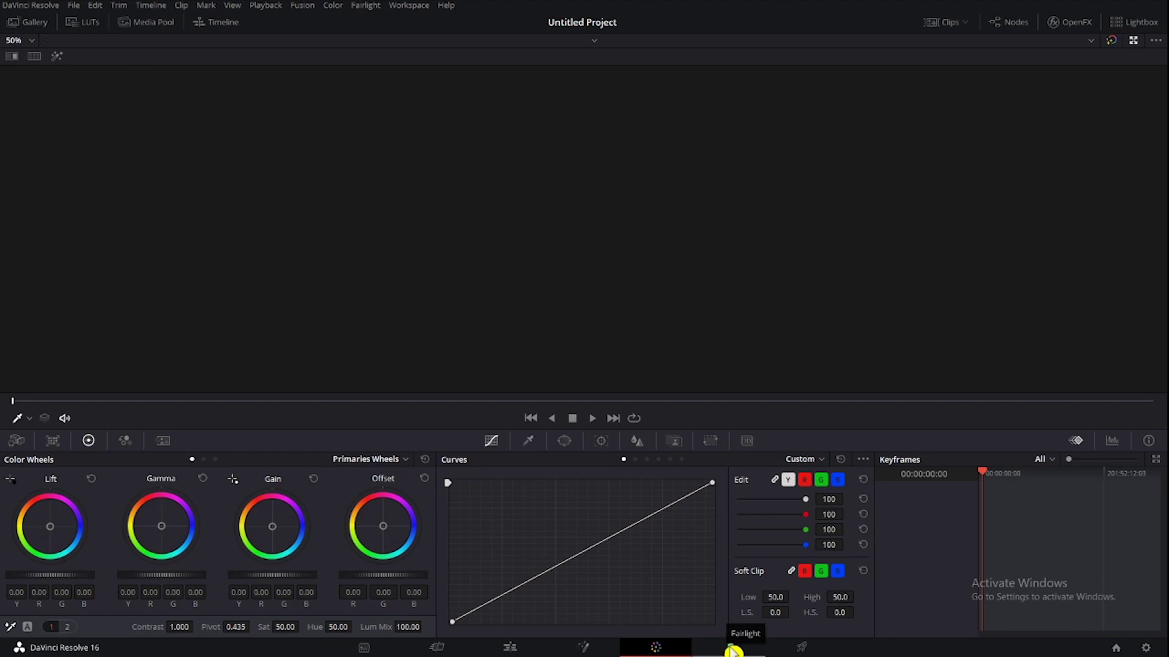
pyautogui.click(731, 650)
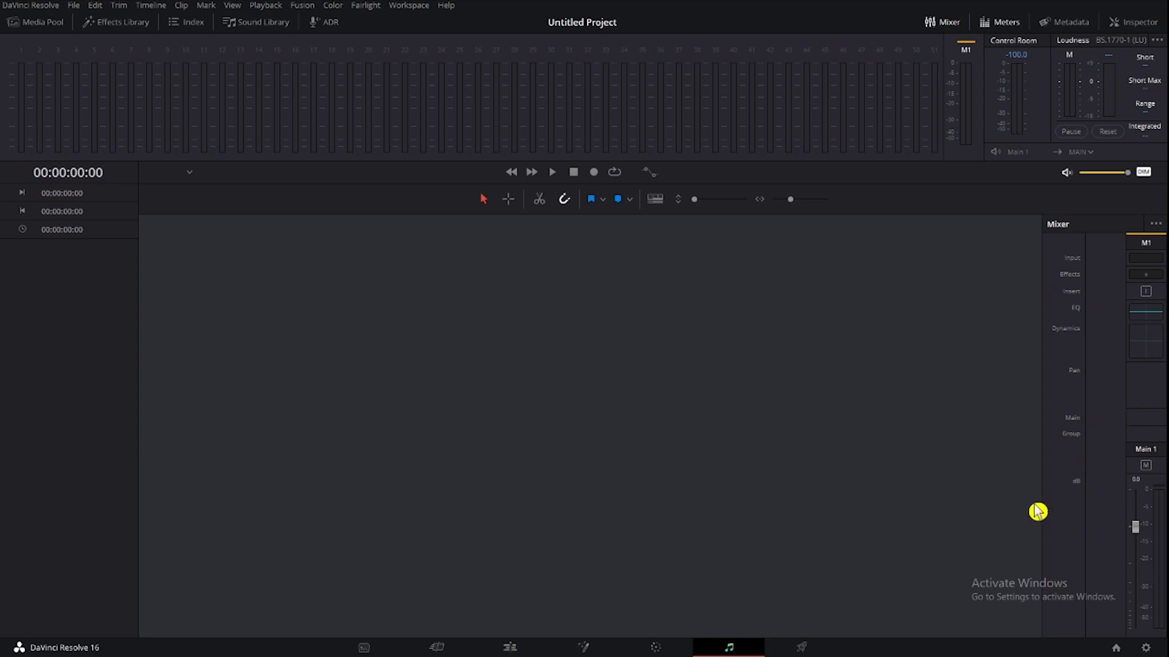
pyautogui.click(803, 647)
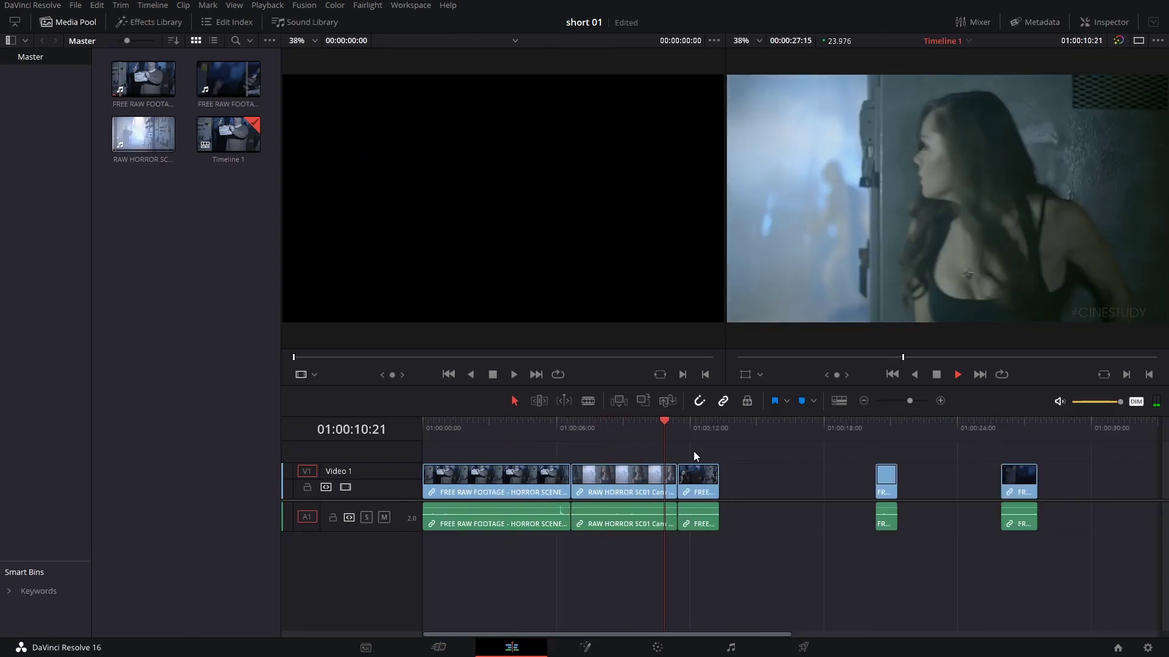
# Step: Nudge the playhead and third clip, then visit Cut, Edit, Fusion, Color, Fairlight and Deliver pages
pyautogui.click(671, 433)
pyautogui.moveTo(877, 485); pyautogui.dragTo(874, 485)
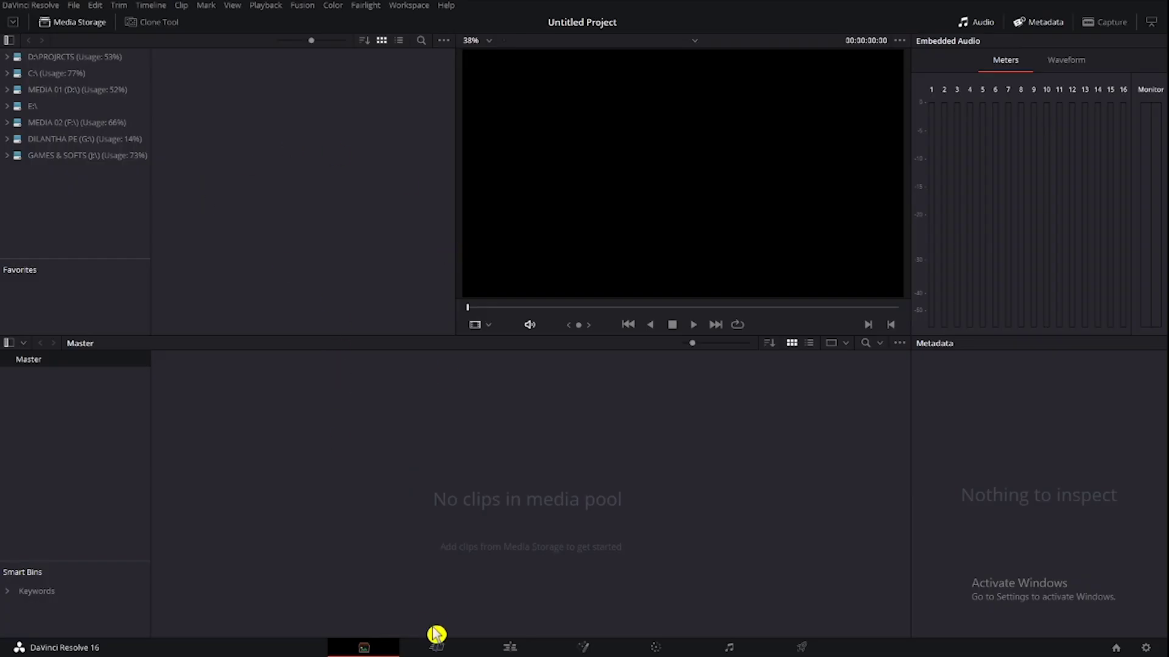
pyautogui.click(435, 647)
pyautogui.click(510, 649)
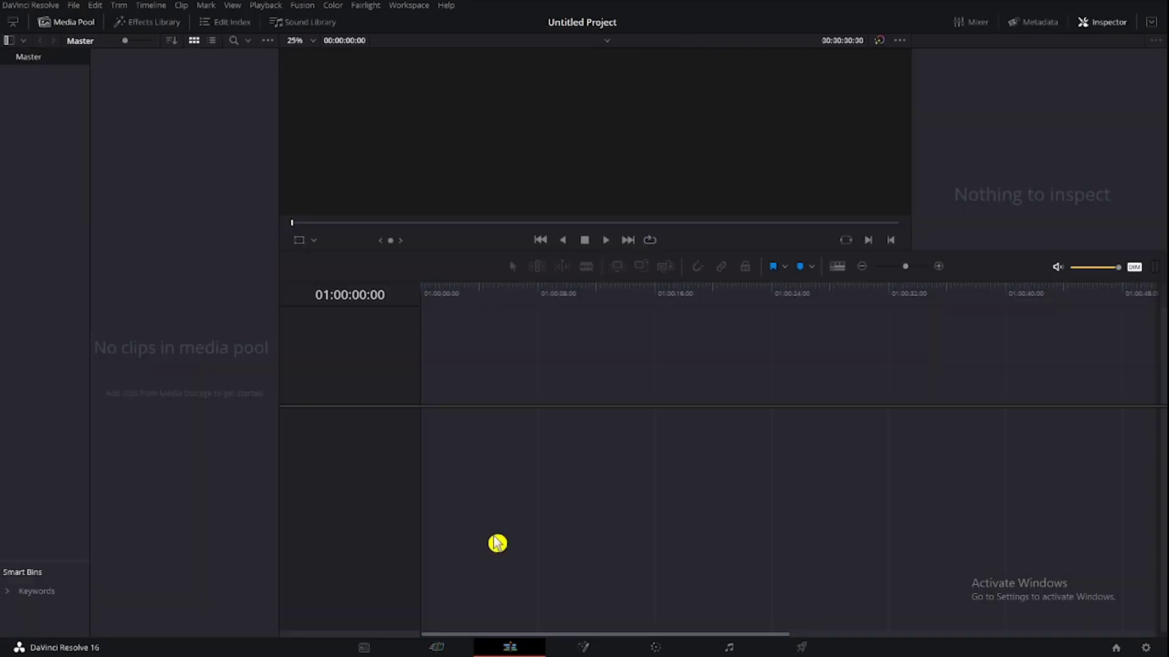
pyautogui.hotkey('shift', '5')
pyautogui.click(656, 649)
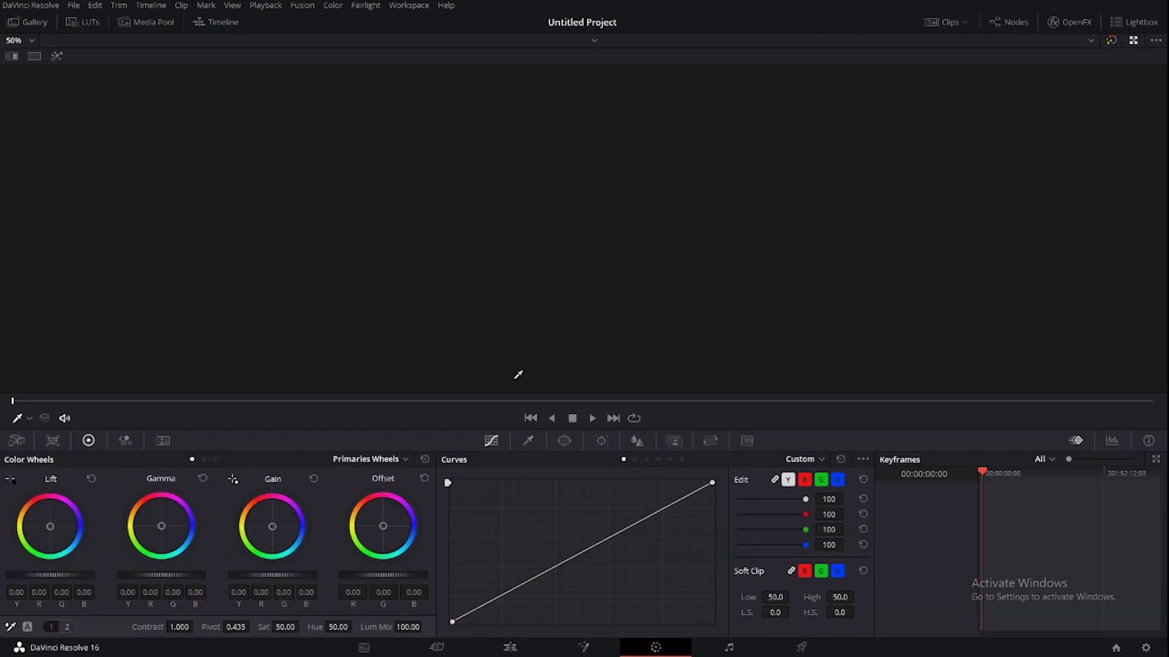
pyautogui.click(729, 648)
pyautogui.click(803, 649)
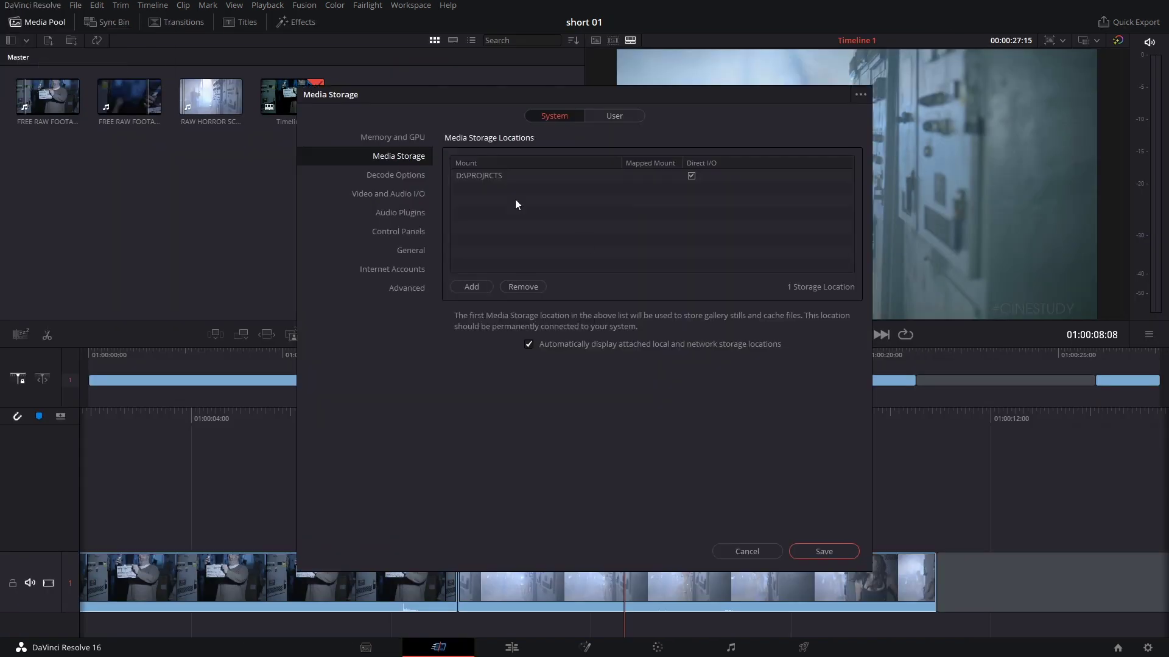
# Step: Browse system preferences (Memory and GPU, Video and Audio I/O, Advanced) and user preferences, then cancel
pyautogui.click(396, 137)
pyautogui.click(390, 194)
pyautogui.click(408, 288)
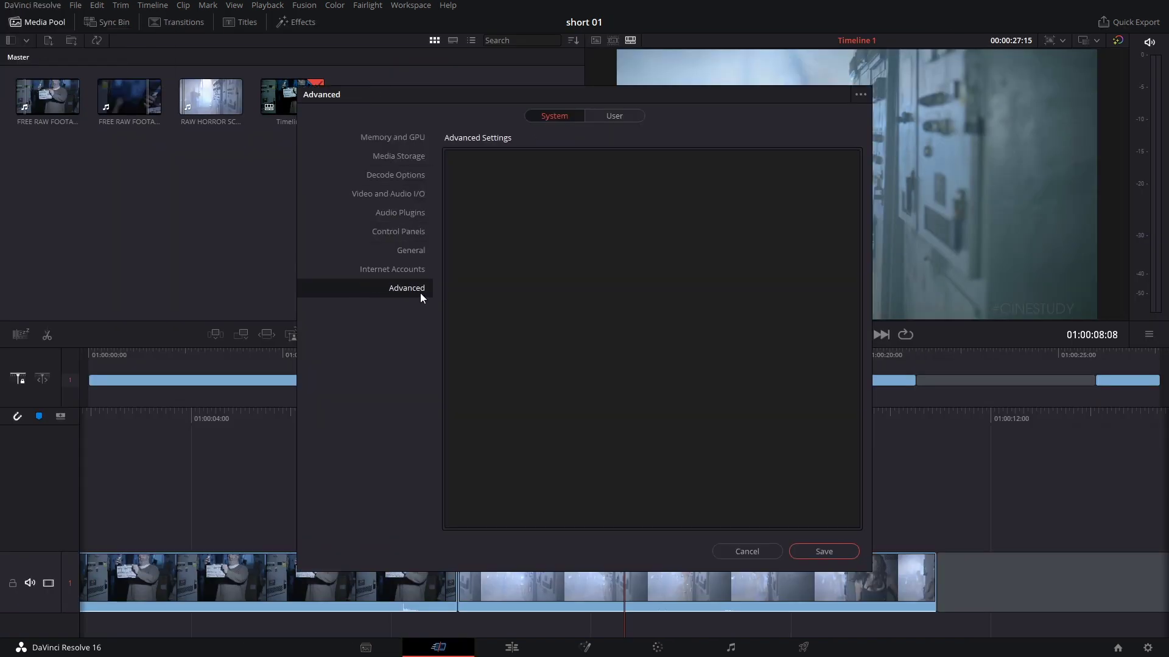
pyautogui.click(406, 213)
pyautogui.click(554, 116)
pyautogui.click(614, 116)
pyautogui.click(405, 176)
pyautogui.click(410, 269)
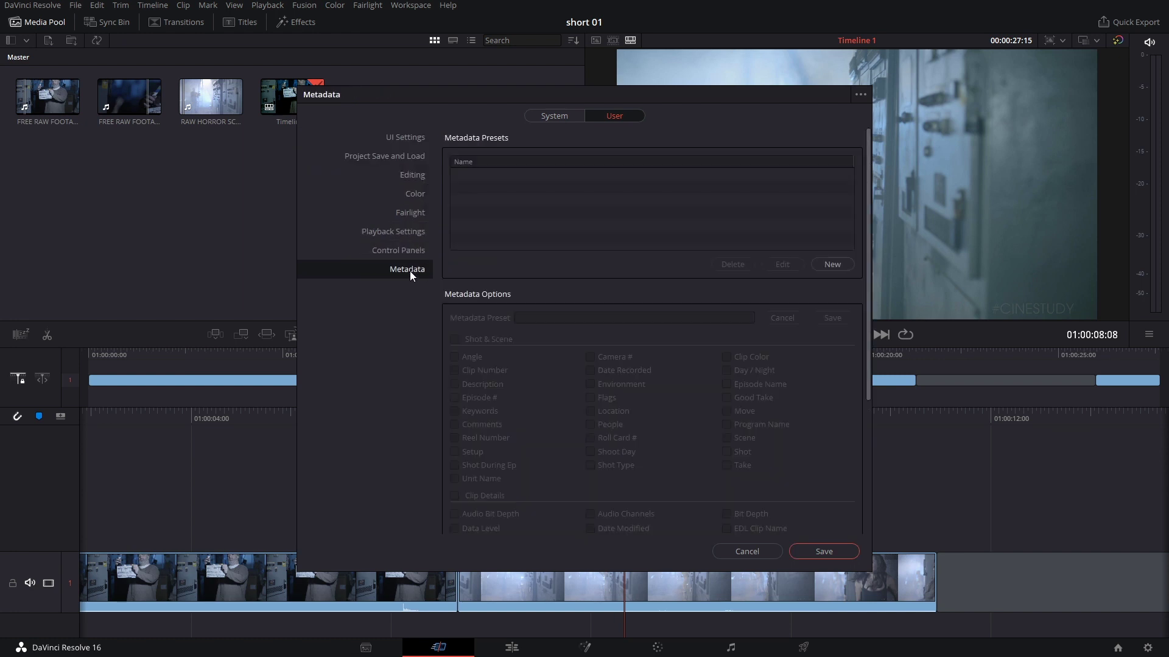
pyautogui.click(775, 554)
# Step: Open Project Settings and view Image Scaling, then Capture and Playback
pyautogui.hotkey('shift', '9')
pyautogui.click(350, 148)
pyautogui.click(341, 223)
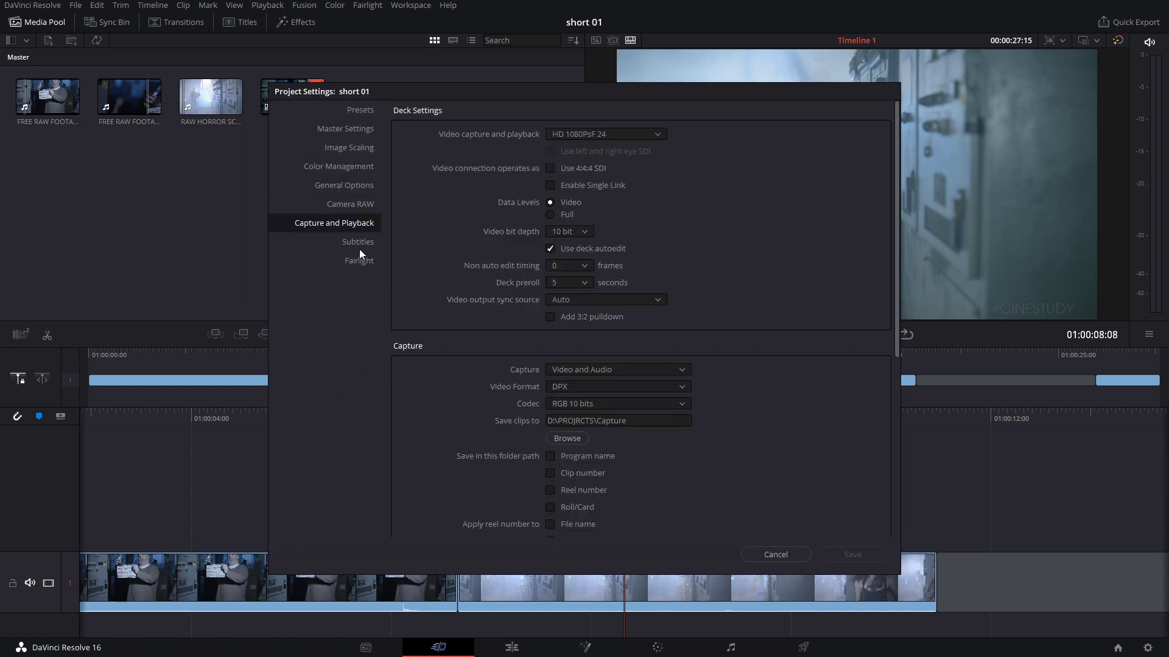